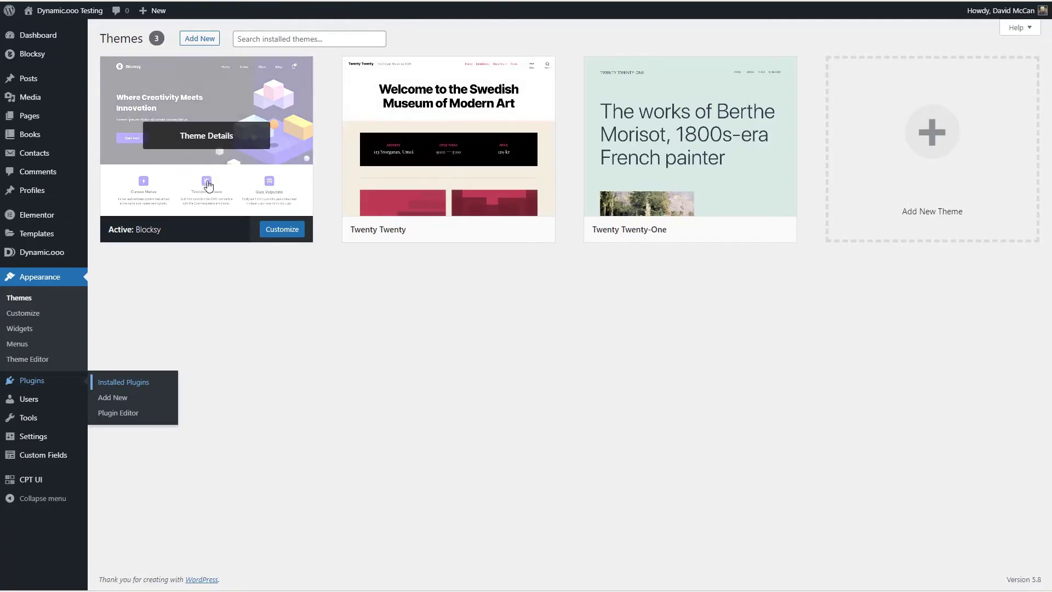
Review the installed plugins list, then start a new blank page from Pages
{"action": "left_click", "coordinate": [123, 382]}
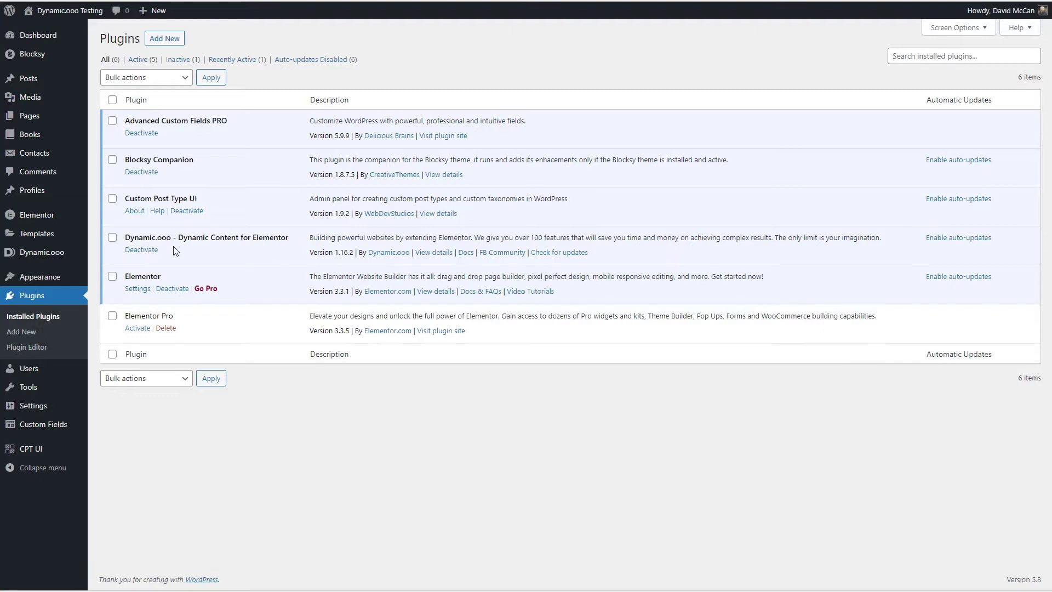
{"action": "mouse_move", "coordinate": [47, 115]}
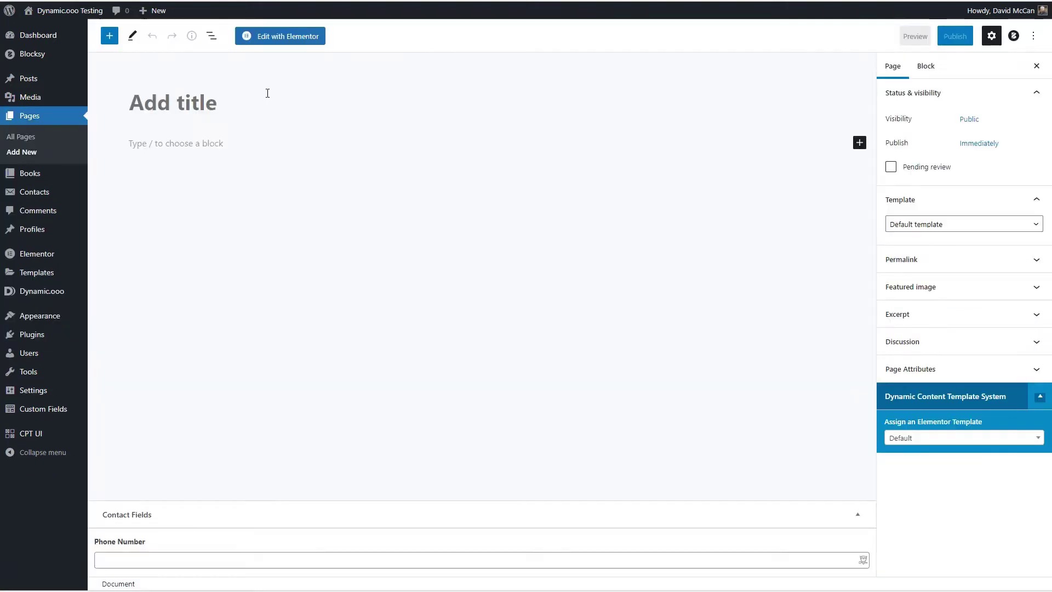
Title the page 'Dynamic.ooo Contact Us' with the Elementor Canvas template and Blocksy page title disabled
{"action": "type", "text": "Dynamic.ooo Contact Us"}
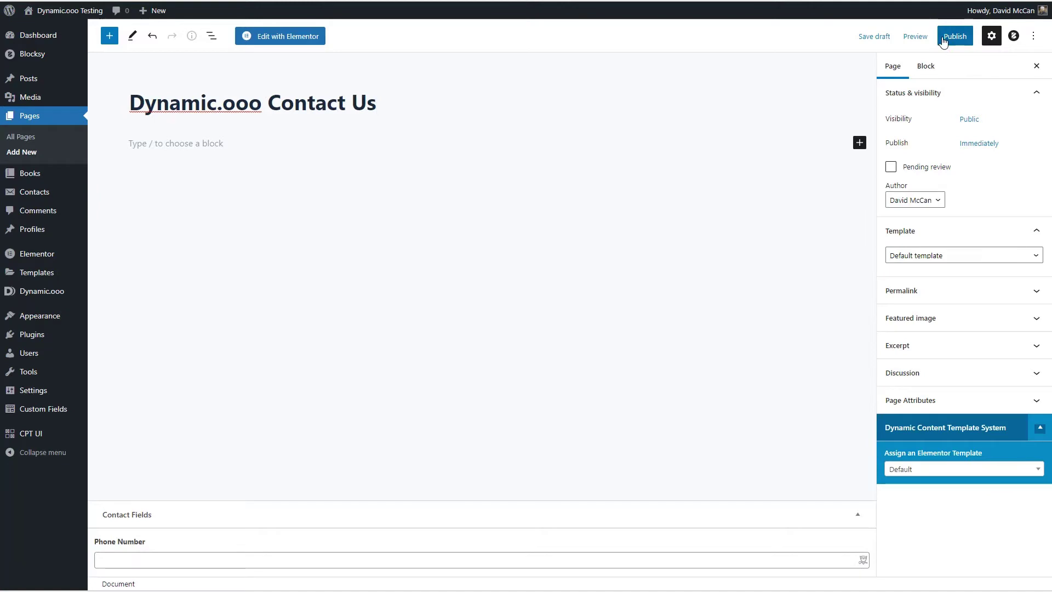
{"action": "left_click", "coordinate": [943, 257]}
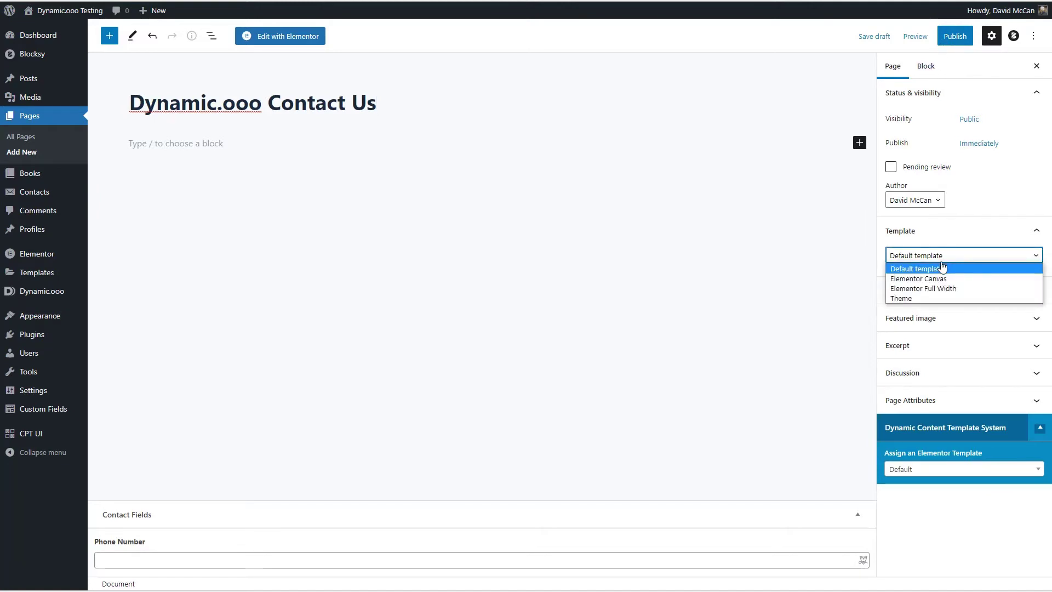
{"action": "left_click", "coordinate": [936, 280]}
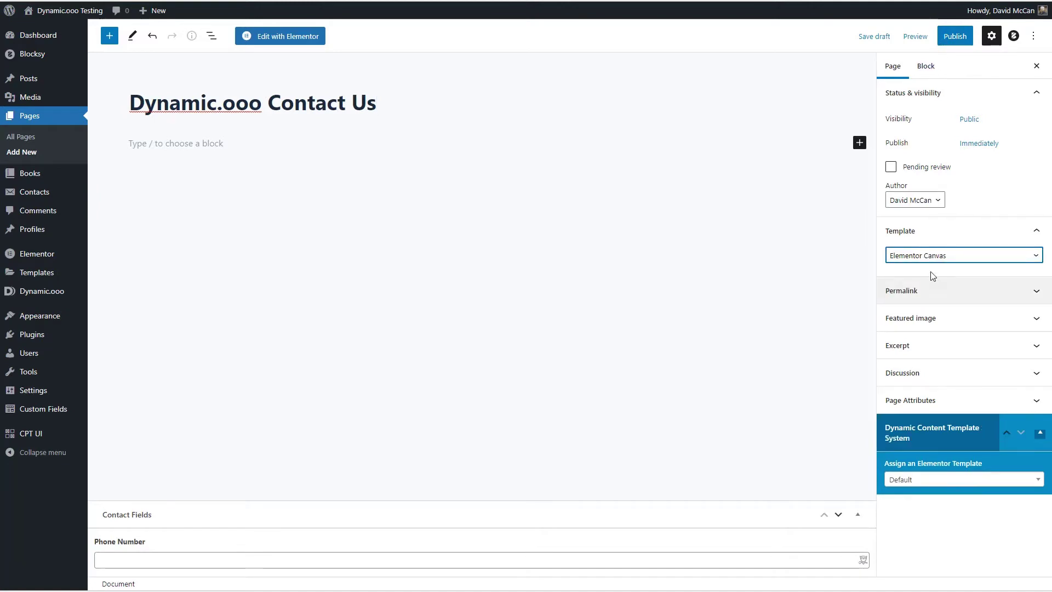
{"action": "left_click", "coordinate": [1013, 35]}
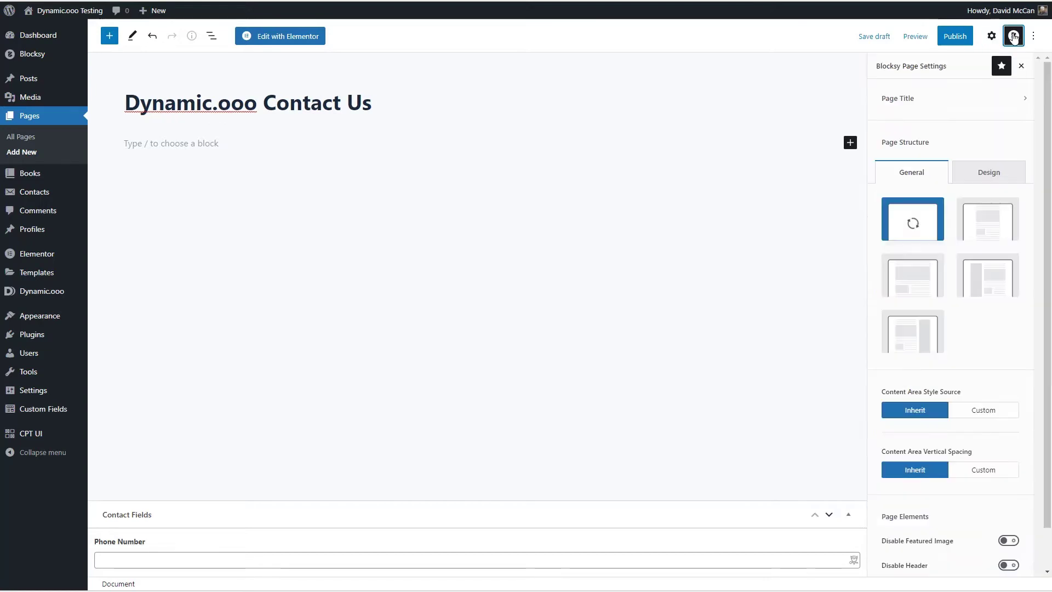
{"action": "left_click", "coordinate": [1023, 101]}
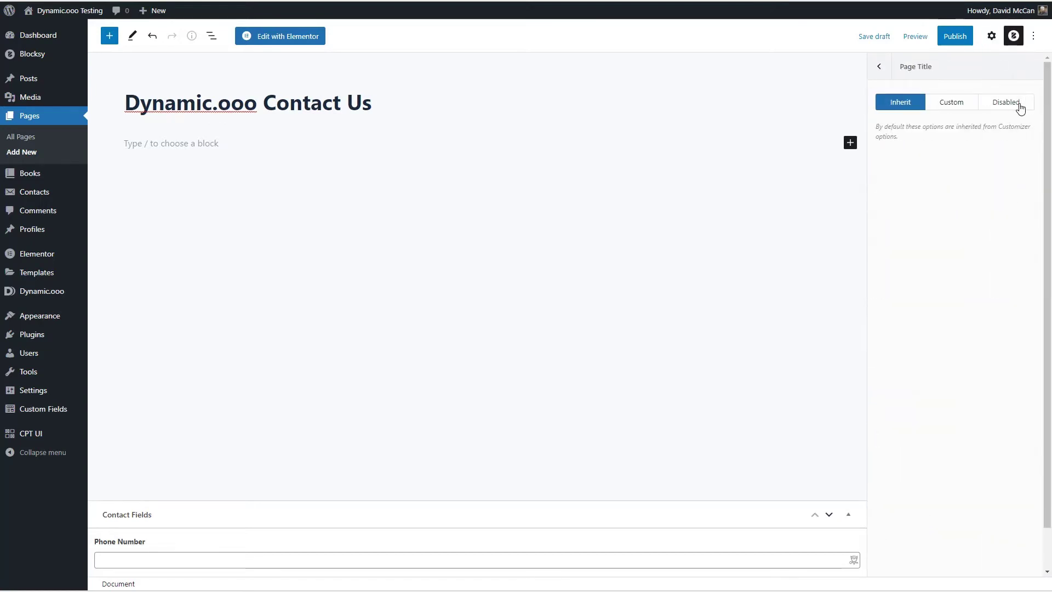
{"action": "left_click", "coordinate": [1008, 106]}
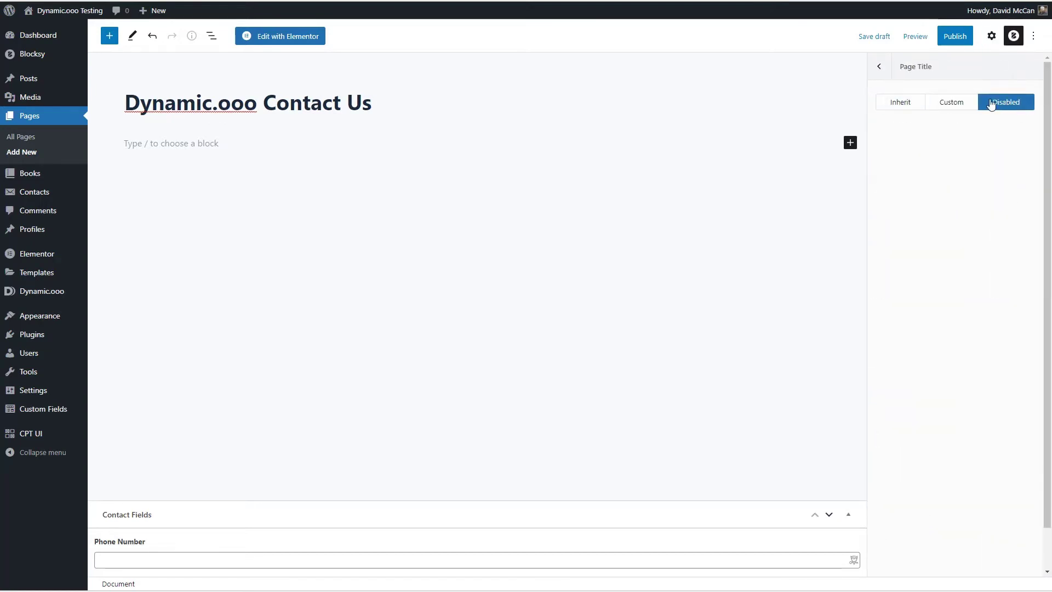
Publish the page and open it in Elementor
{"action": "left_click", "coordinate": [955, 37]}
{"action": "left_click", "coordinate": [954, 39]}
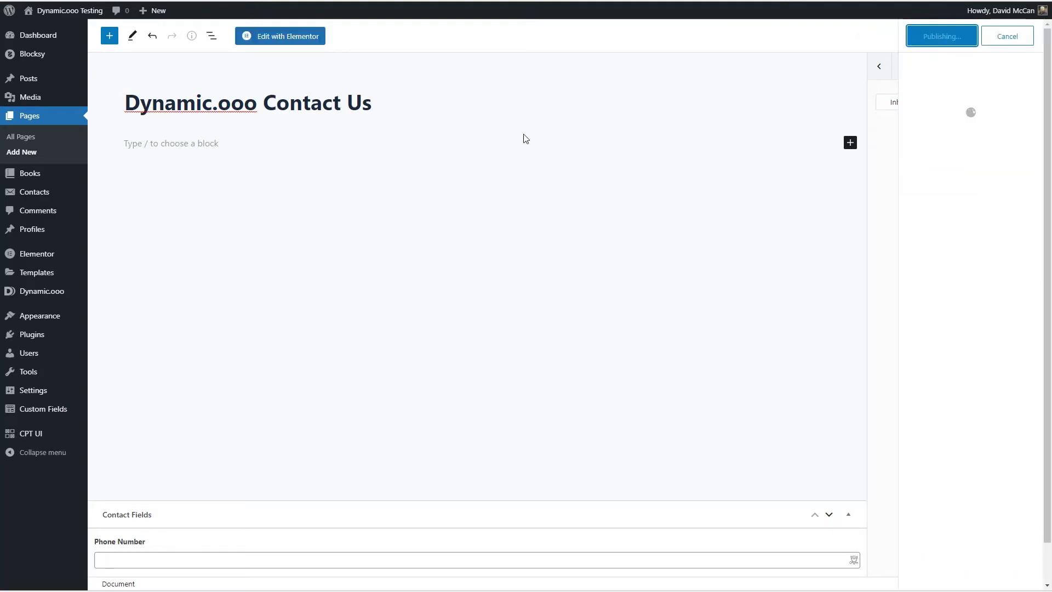
{"action": "left_click", "coordinate": [275, 37]}
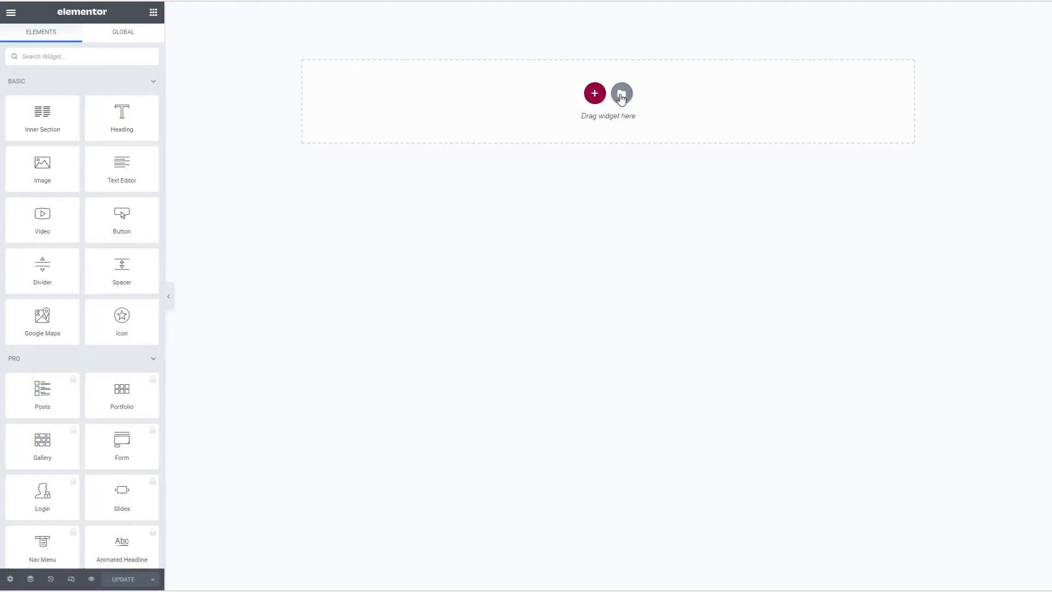
Search the template library for 'conta' and preview one of the contact templates
{"action": "left_click", "coordinate": [621, 94]}
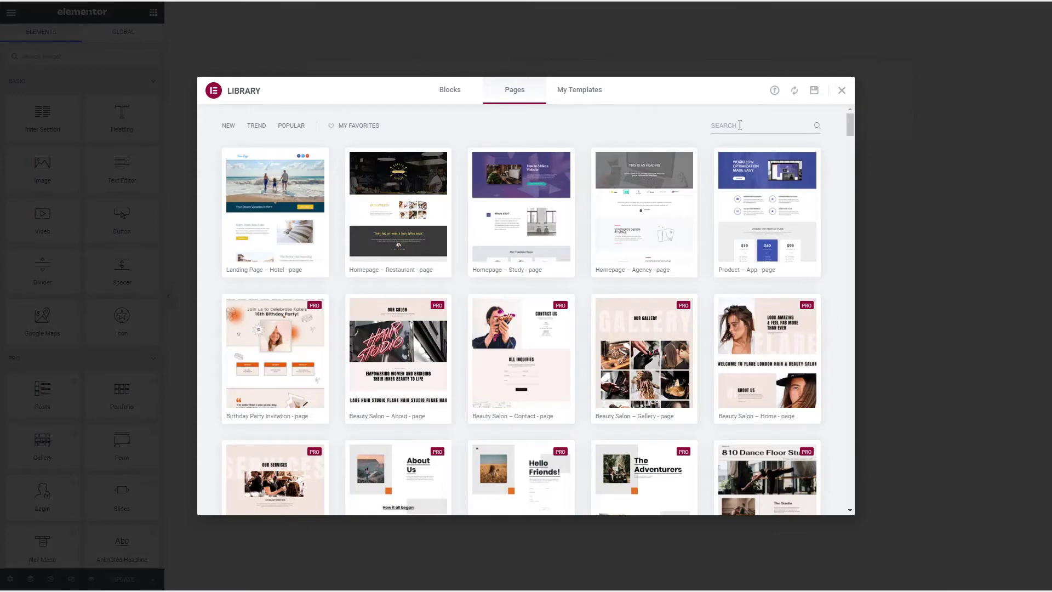
{"action": "type", "text": "contact"}
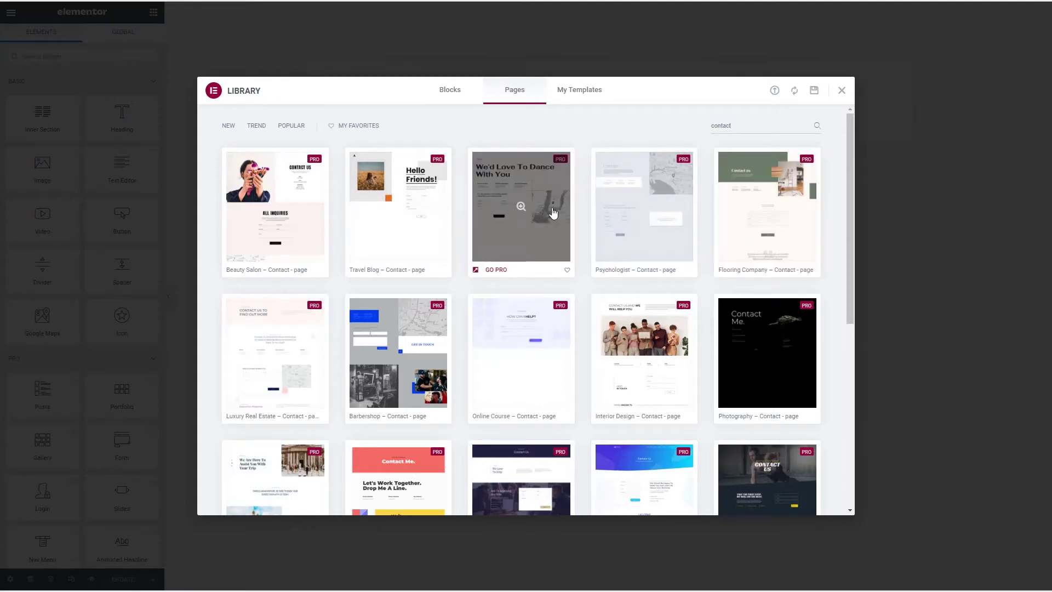
{"action": "left_click", "coordinate": [737, 203]}
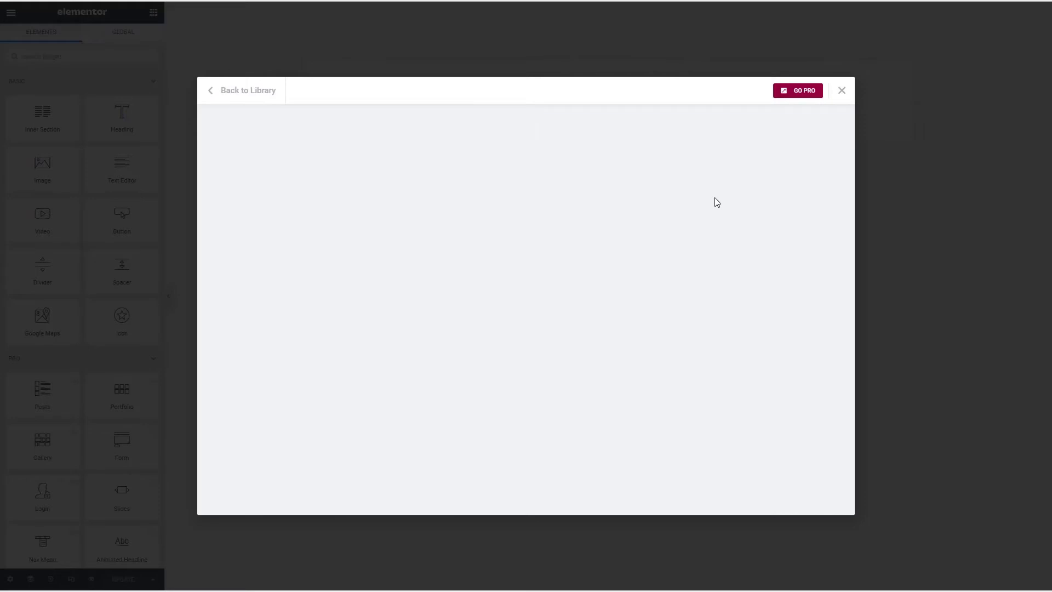
{"action": "scroll", "coordinate": [568, 224], "scroll_direction": "down", "scroll_amount": 15}
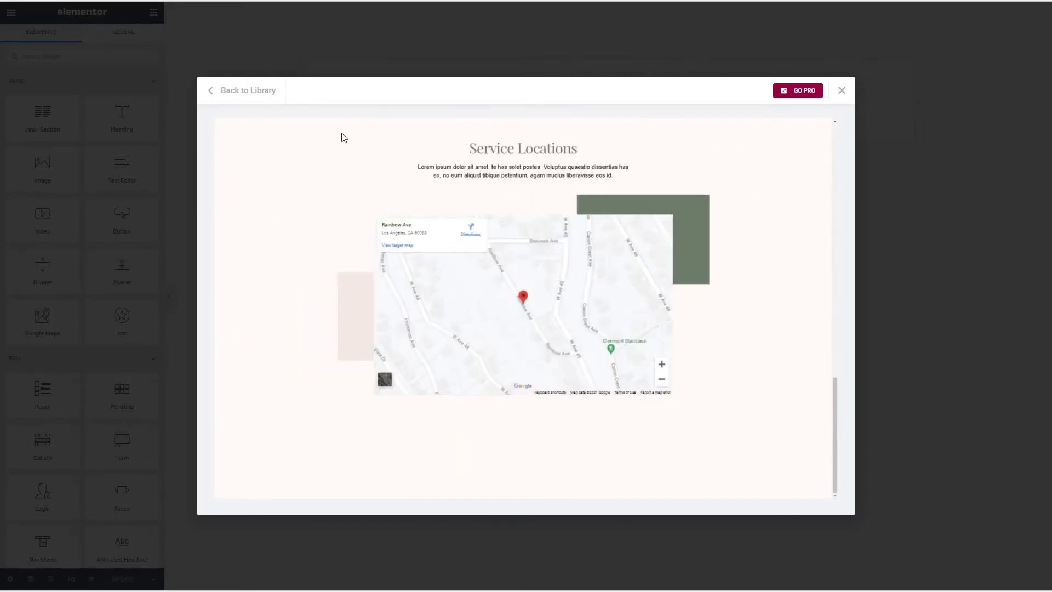
{"action": "left_click", "coordinate": [214, 94]}
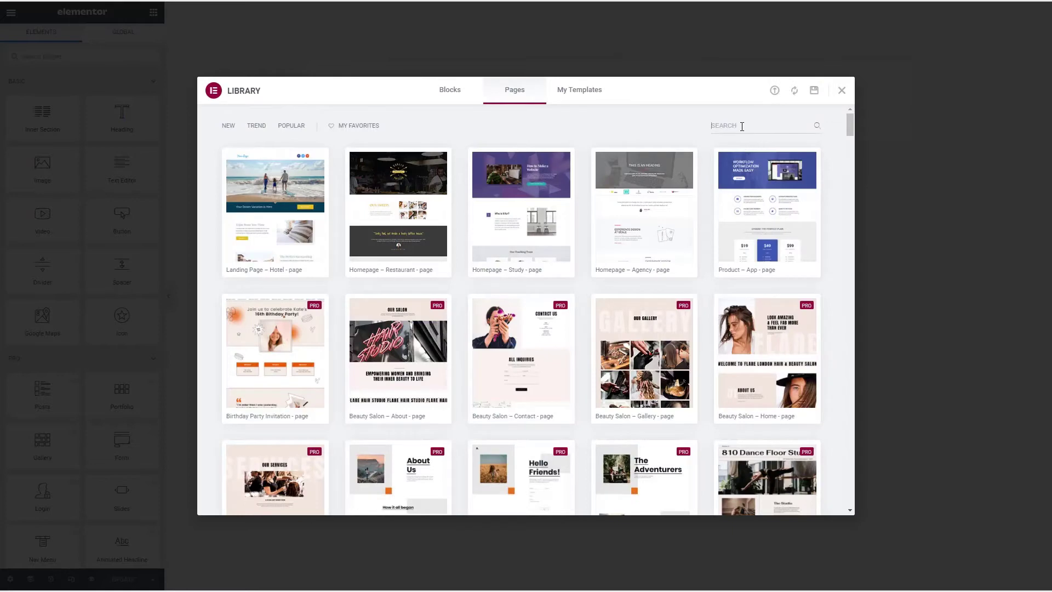
Search 'conta' again and preview the Cake Shop Contact page template
{"action": "left_click", "coordinate": [742, 125]}
{"action": "type", "text": "contact"}
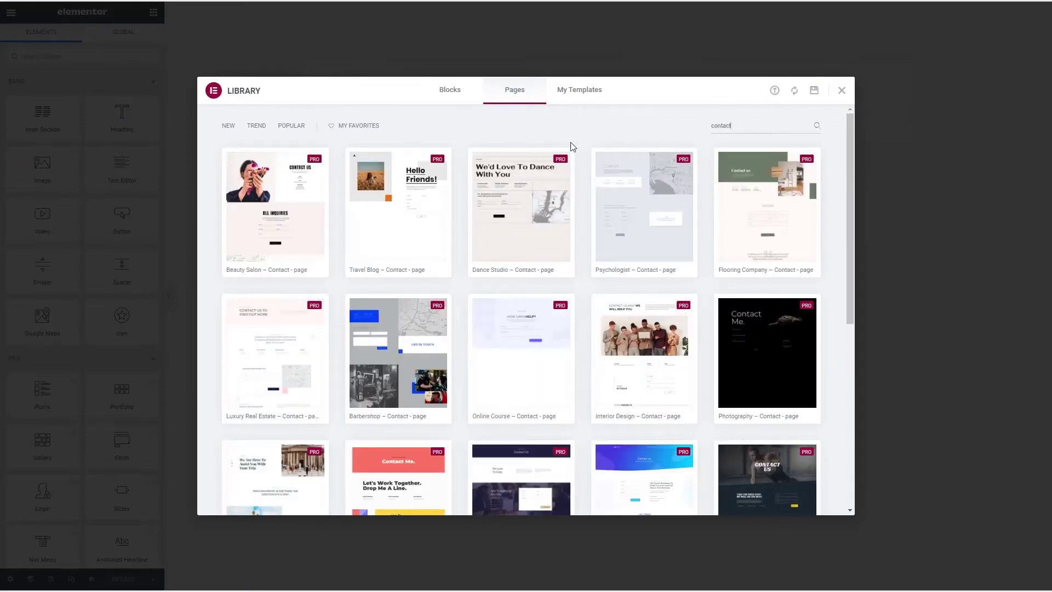
{"action": "scroll", "coordinate": [463, 143], "scroll_direction": "down", "scroll_amount": 4}
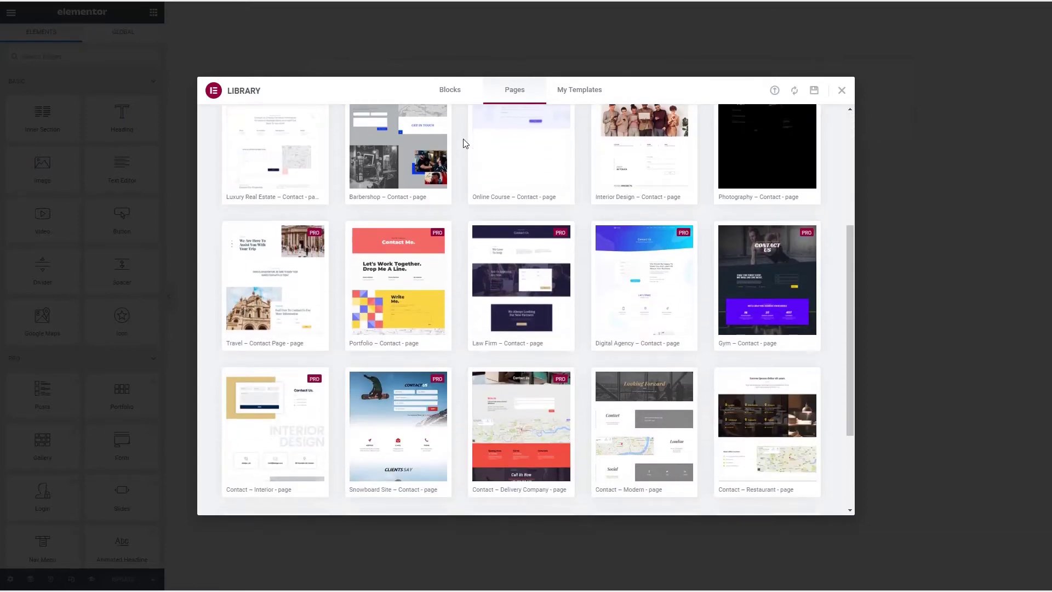
{"action": "scroll", "coordinate": [463, 143], "scroll_direction": "down", "scroll_amount": 3}
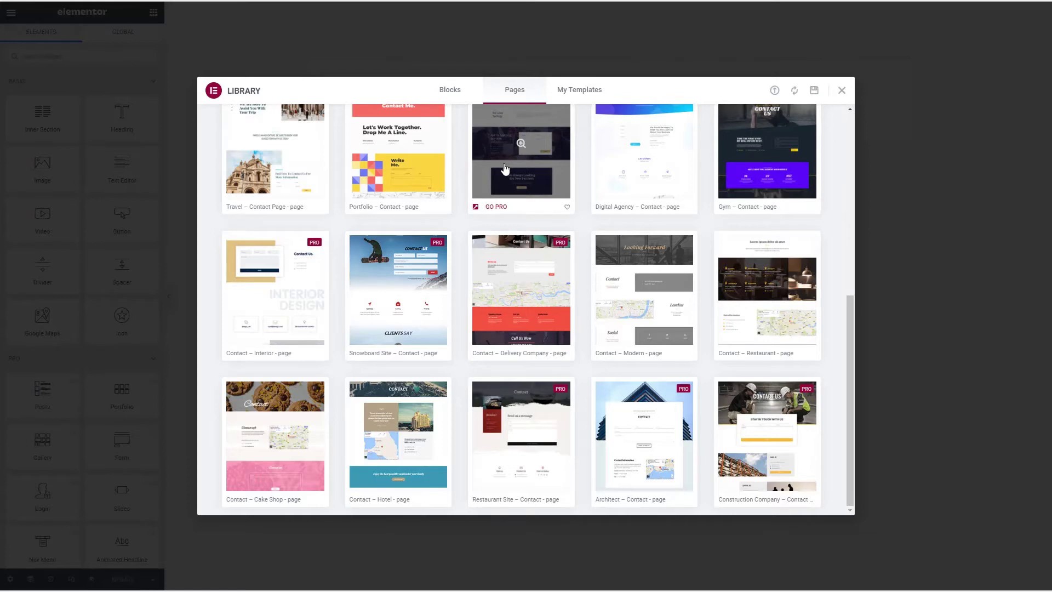
{"action": "left_click", "coordinate": [283, 475]}
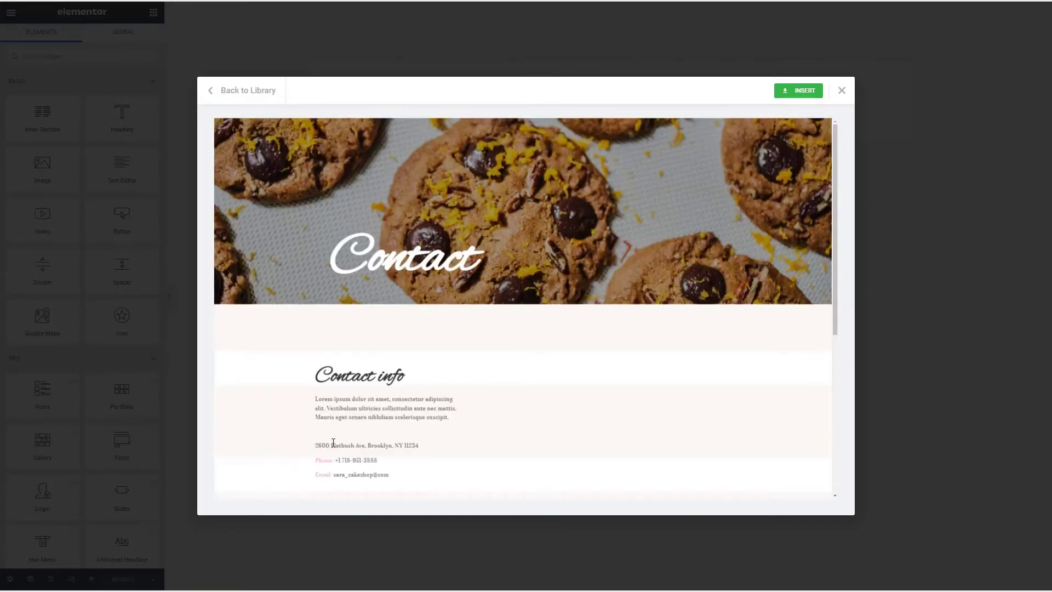
{"action": "scroll", "coordinate": [409, 395], "scroll_direction": "down", "scroll_amount": 5}
{"action": "scroll", "coordinate": [409, 393], "scroll_direction": "up", "scroll_amount": 2}
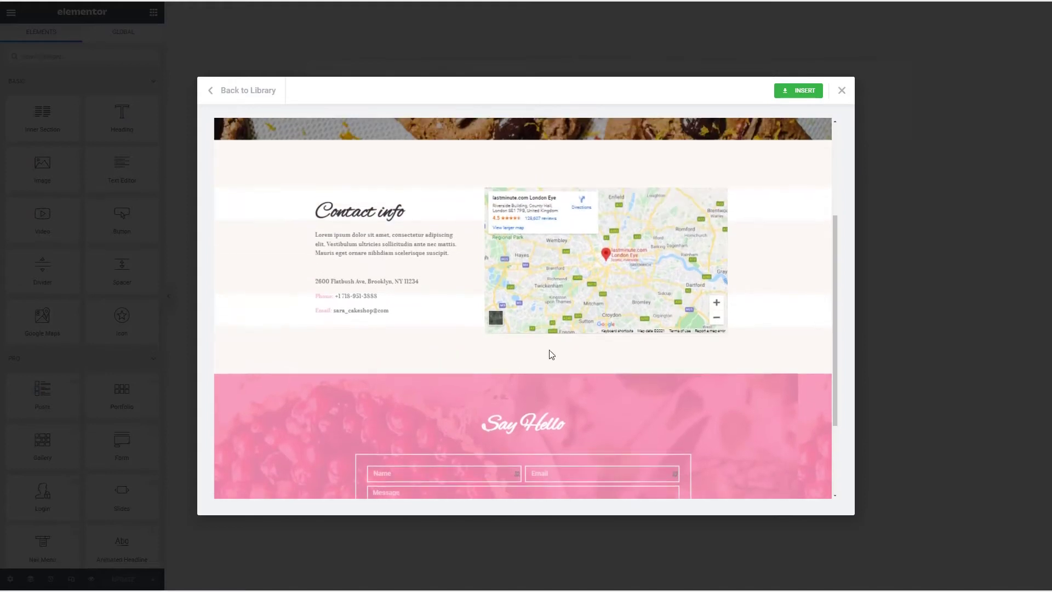
Insert the Cake Shop Contact template and delete its Google Maps widget
{"action": "left_click", "coordinate": [797, 92]}
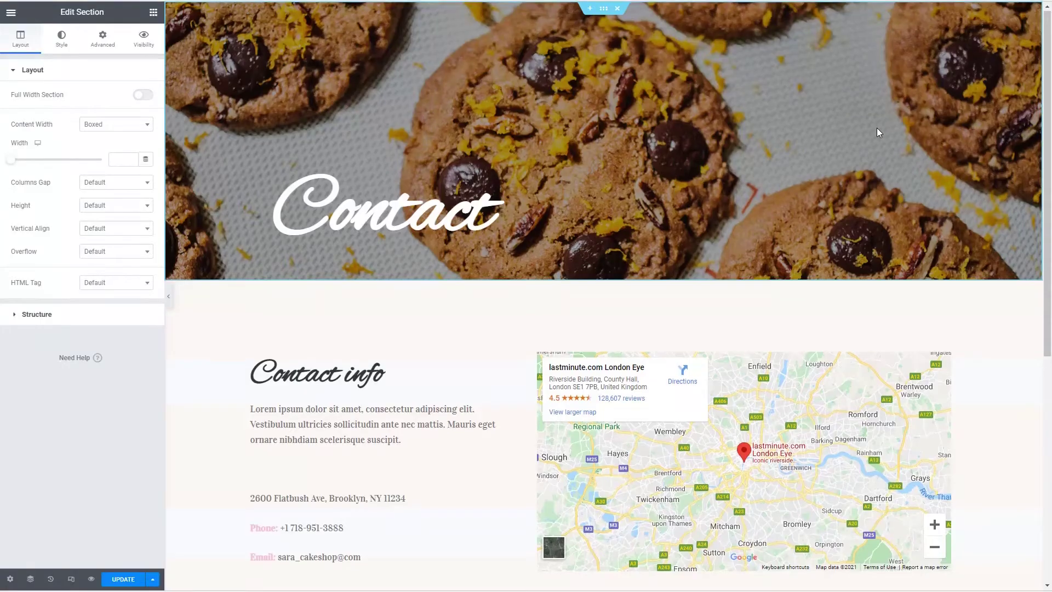
{"action": "scroll", "coordinate": [877, 127], "scroll_direction": "down", "scroll_amount": 2}
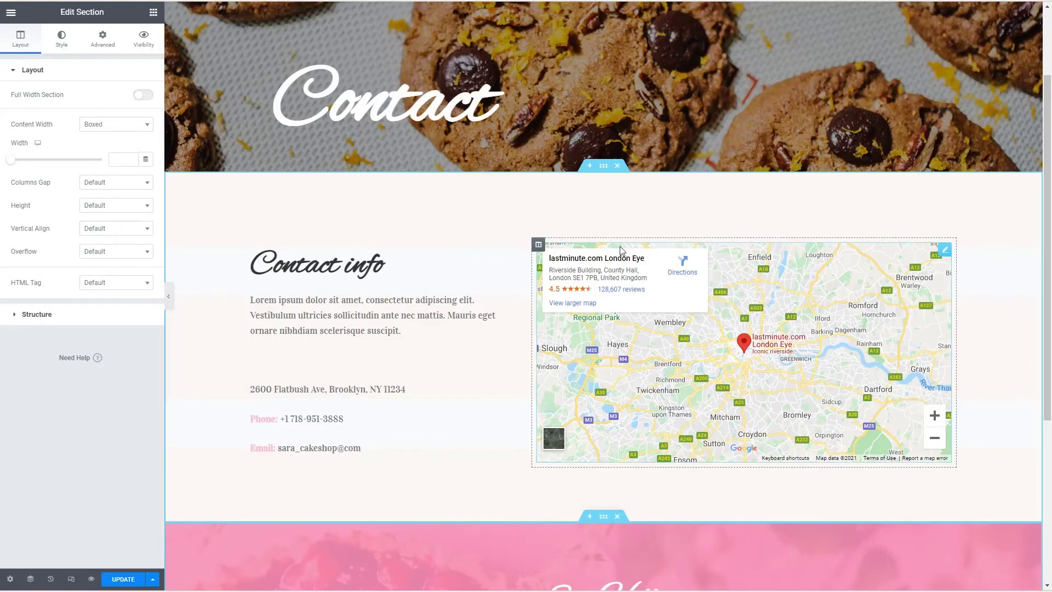
{"action": "right_click", "coordinate": [945, 253]}
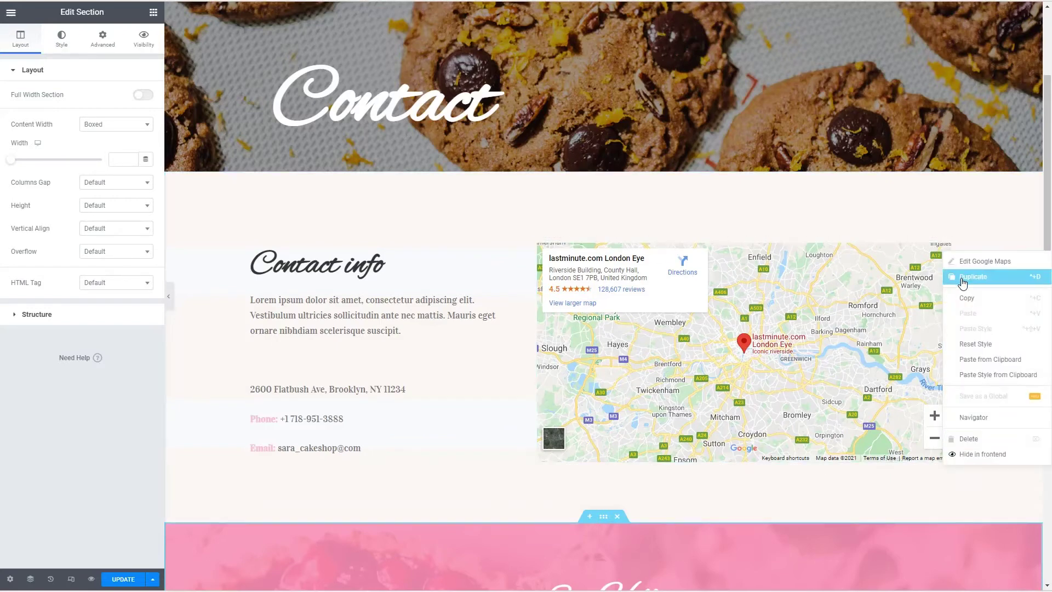
{"action": "left_click", "coordinate": [965, 439]}
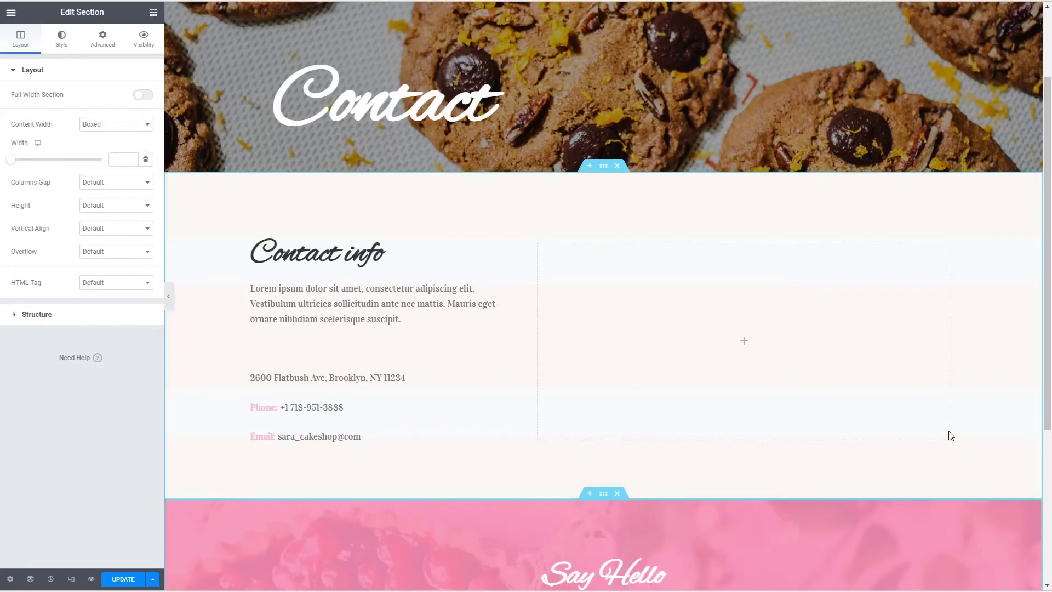
Search widgets for 'map' and drop an OpenStreetMap into the empty column beside Contact info
{"action": "left_click", "coordinate": [744, 340]}
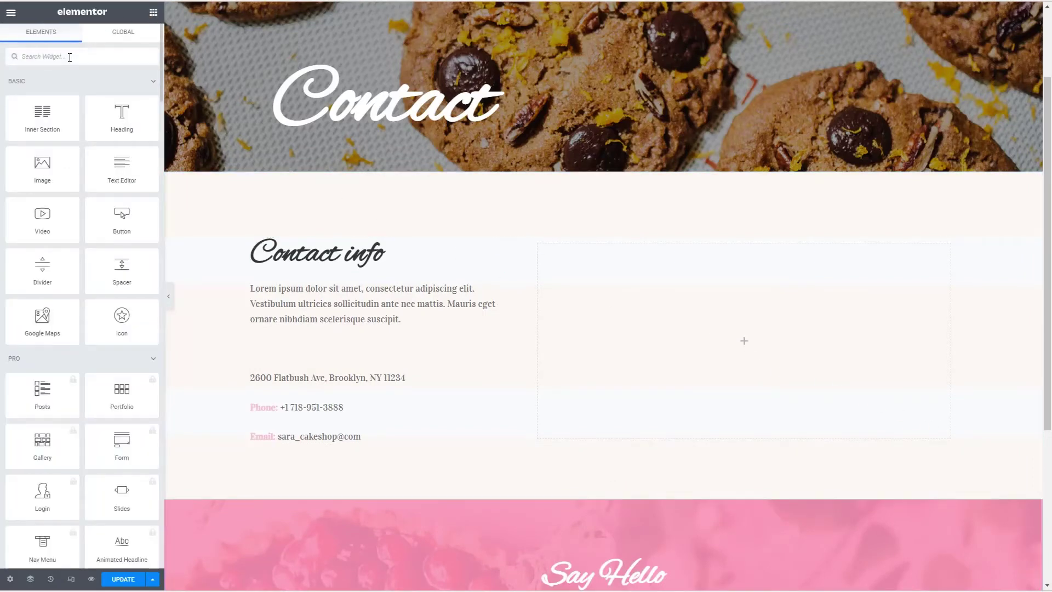
{"action": "type", "text": "map"}
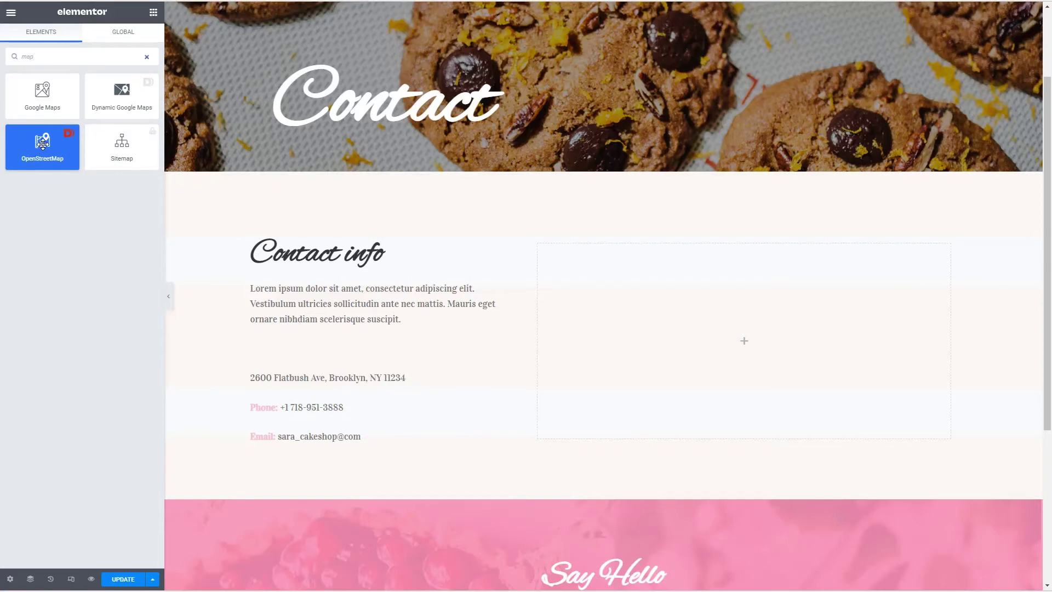
{"action": "left_click_drag", "start_coordinate": [42, 144], "coordinate": [731, 347]}
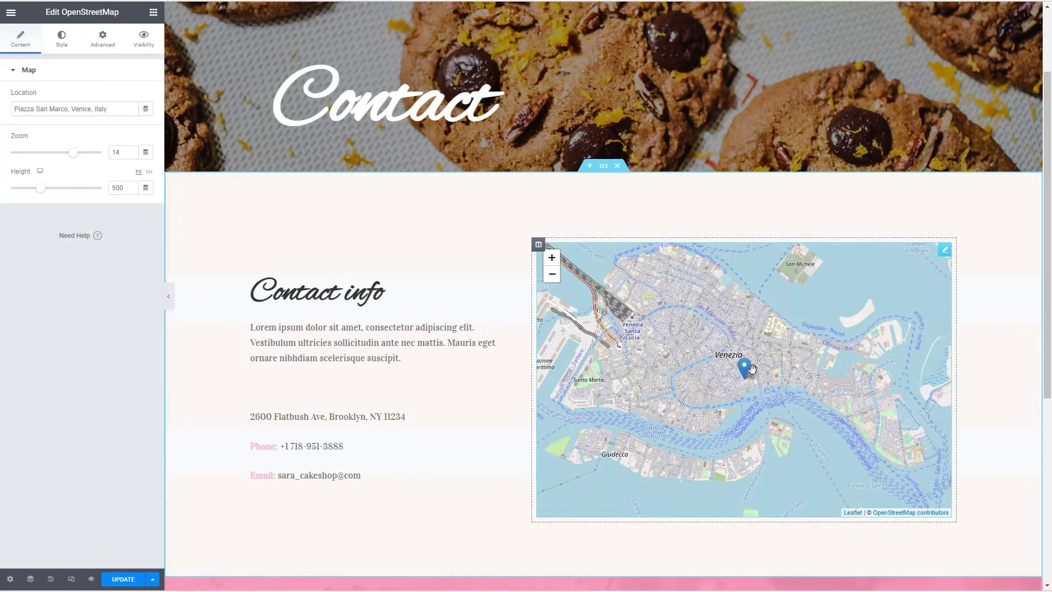
Copy the street address from the contact text into the OpenStreetMap Location field, replacing Venice
{"action": "left_click", "coordinate": [408, 420]}
{"action": "left_click_drag", "start_coordinate": [54, 263], "coordinate": [16, 253]}
{"action": "key", "text": "ctrl+c"}
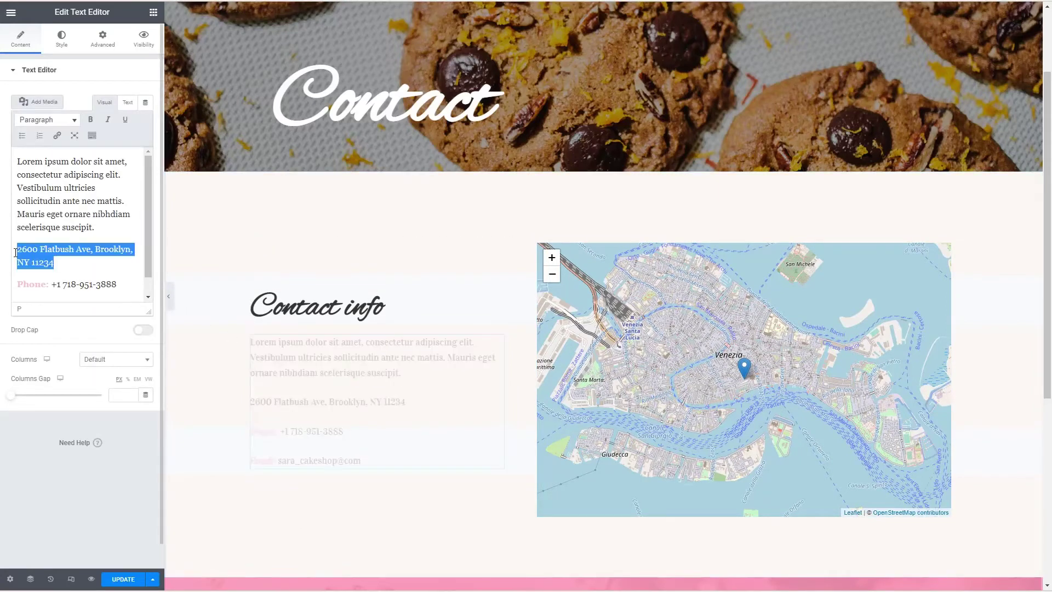
{"action": "left_click", "coordinate": [537, 244]}
{"action": "left_click_drag", "start_coordinate": [115, 108], "coordinate": [34, 109]}
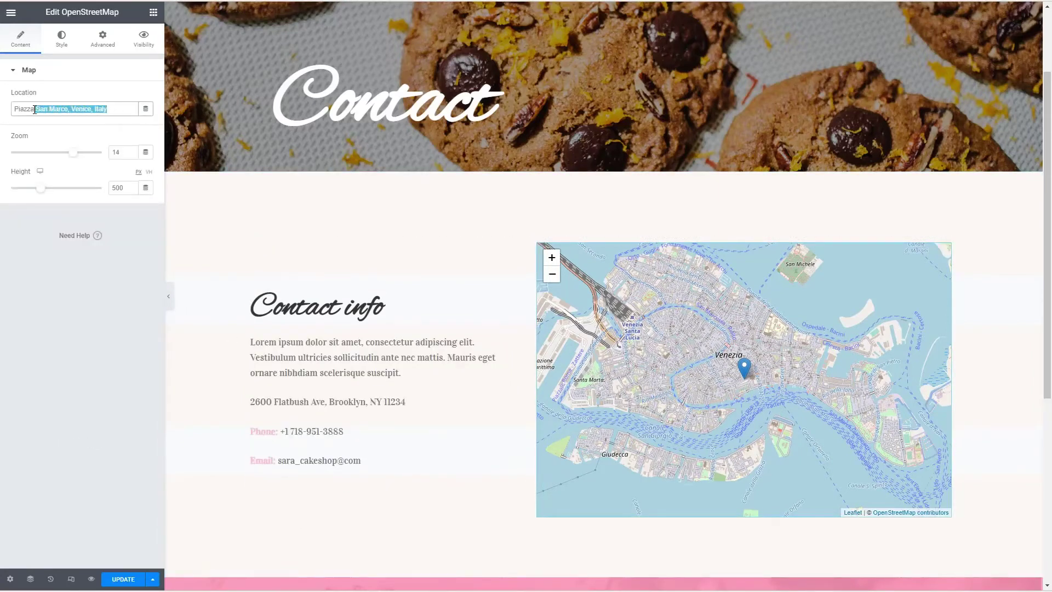
{"action": "left_click_drag", "start_coordinate": [120, 108], "coordinate": [9, 110]}
{"action": "key", "text": "ctrl+v"}
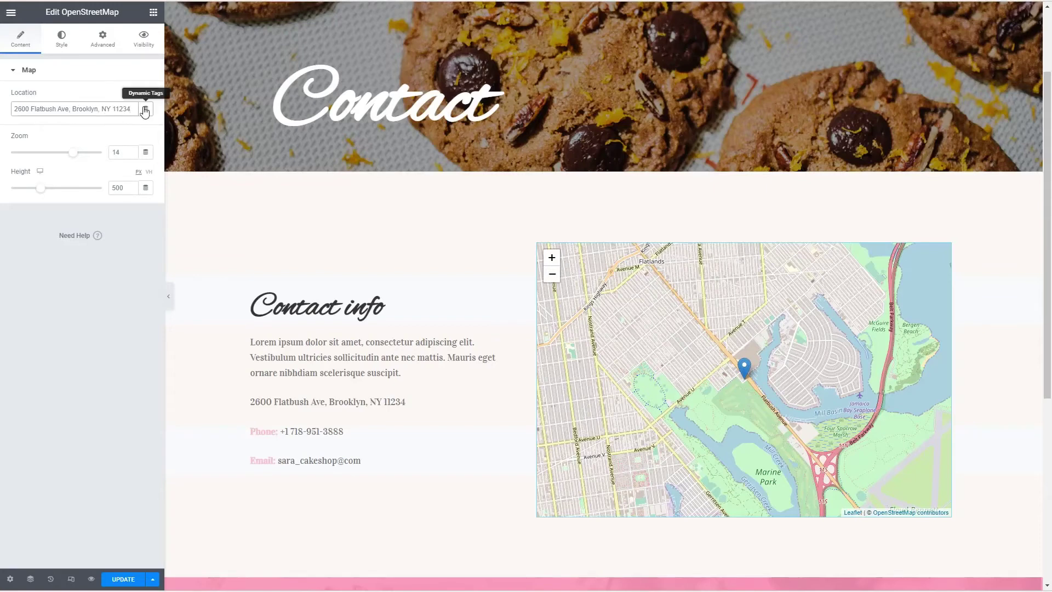
Raise the map zoom from 14 to 17, then look over the Style and Advanced settings
{"action": "left_click", "coordinate": [130, 150]}
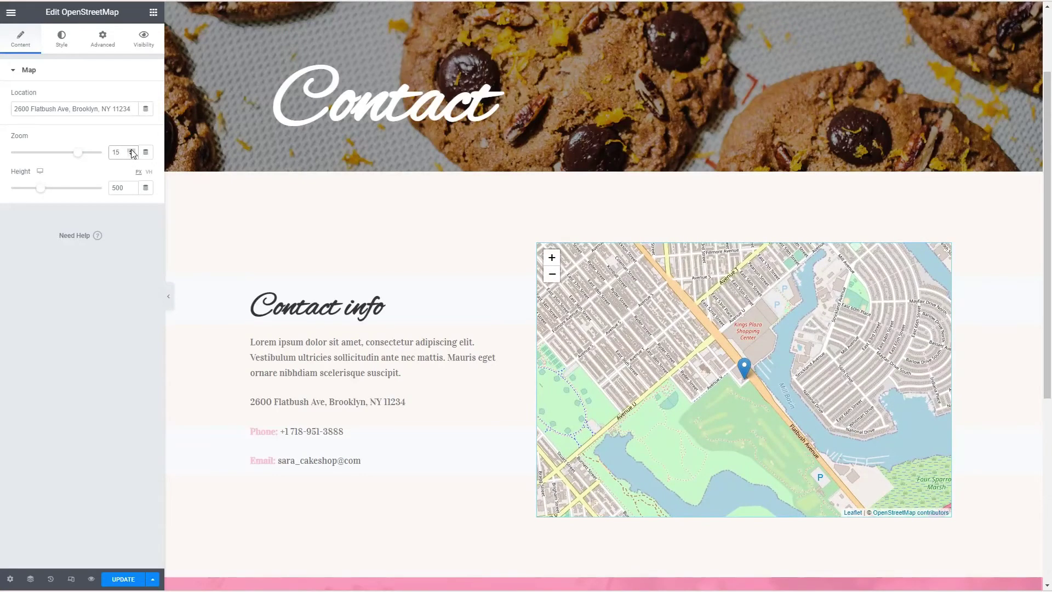
{"action": "left_click", "coordinate": [131, 150]}
{"action": "left_click", "coordinate": [131, 150]}
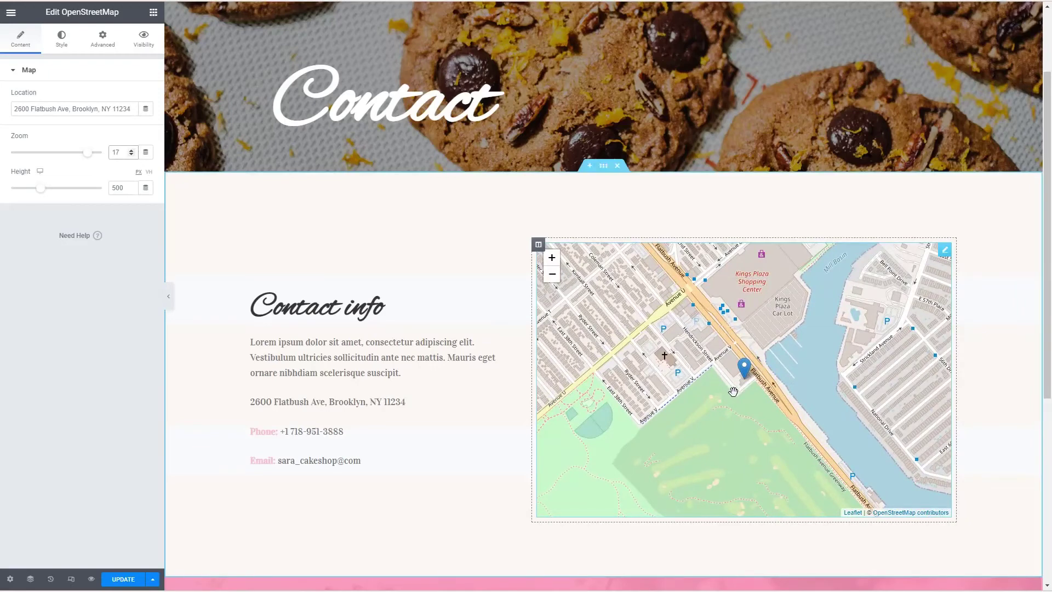
{"action": "left_click", "coordinate": [62, 40]}
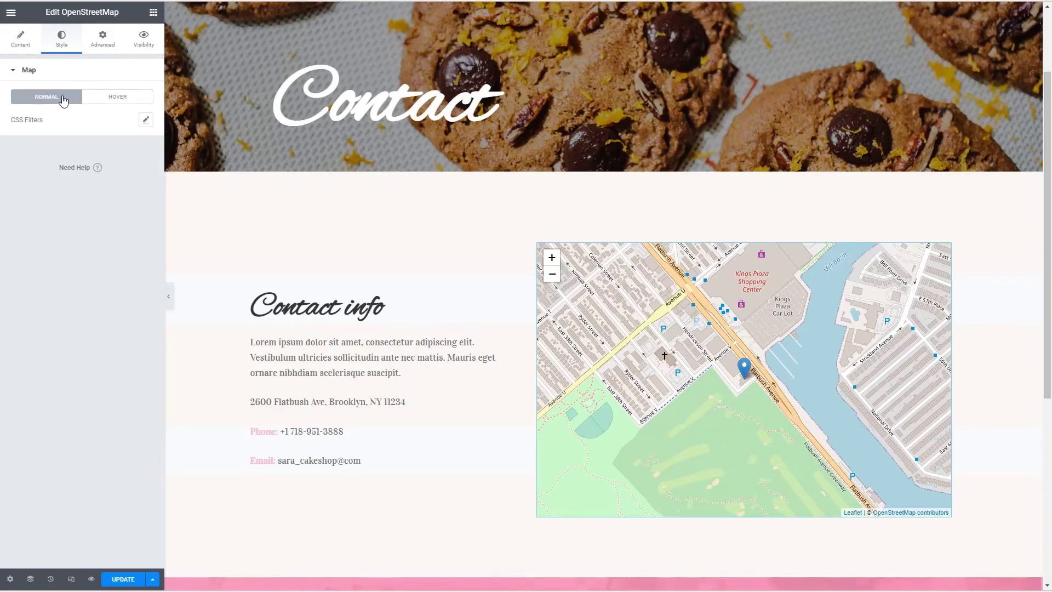
{"action": "left_click", "coordinate": [103, 41]}
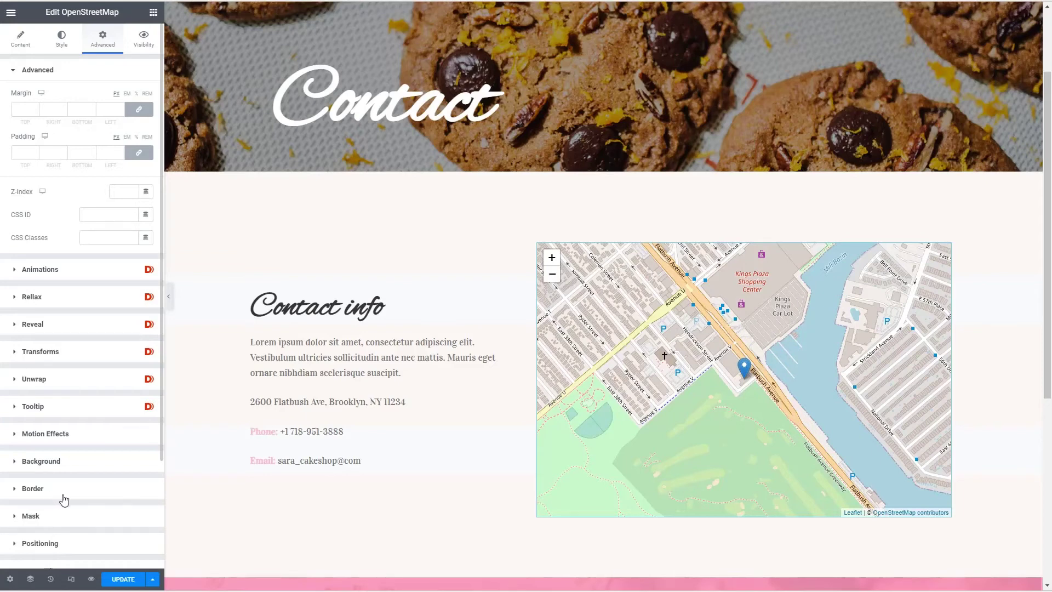
Save the page with Update and preview the live Contact page down to the map
{"action": "left_click", "coordinate": [118, 580]}
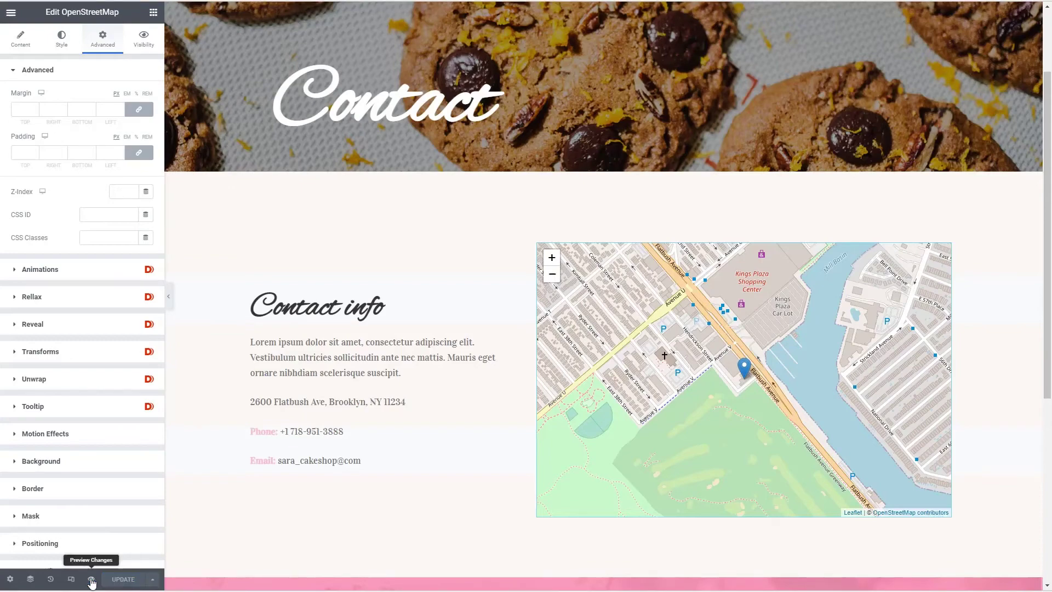
{"action": "left_click", "coordinate": [92, 581]}
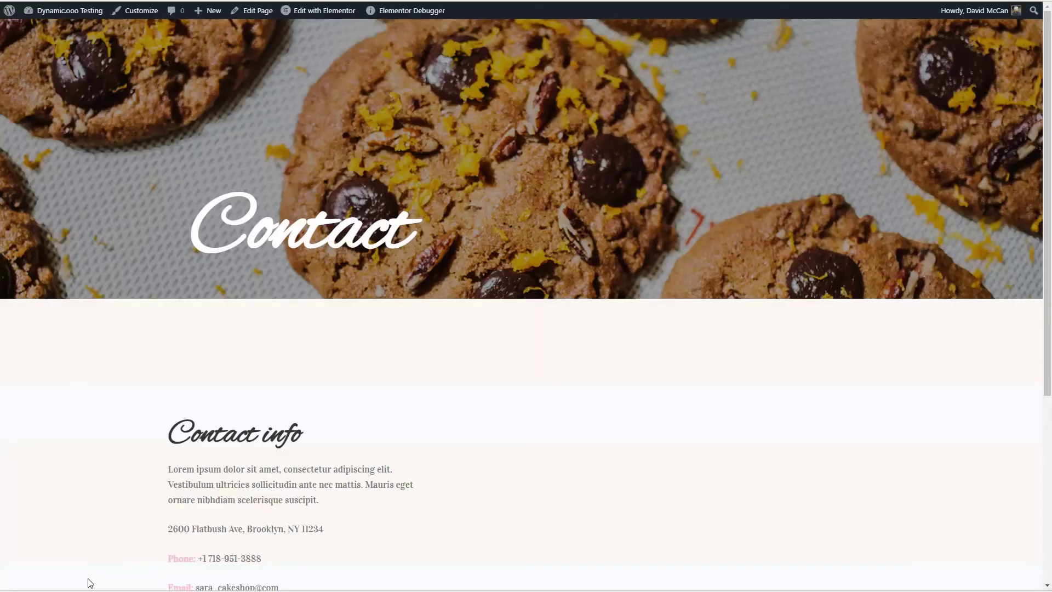
{"action": "scroll", "coordinate": [130, 407], "scroll_direction": "down", "scroll_amount": 4}
{"action": "scroll", "coordinate": [129, 406], "scroll_direction": "down", "scroll_amount": 1}
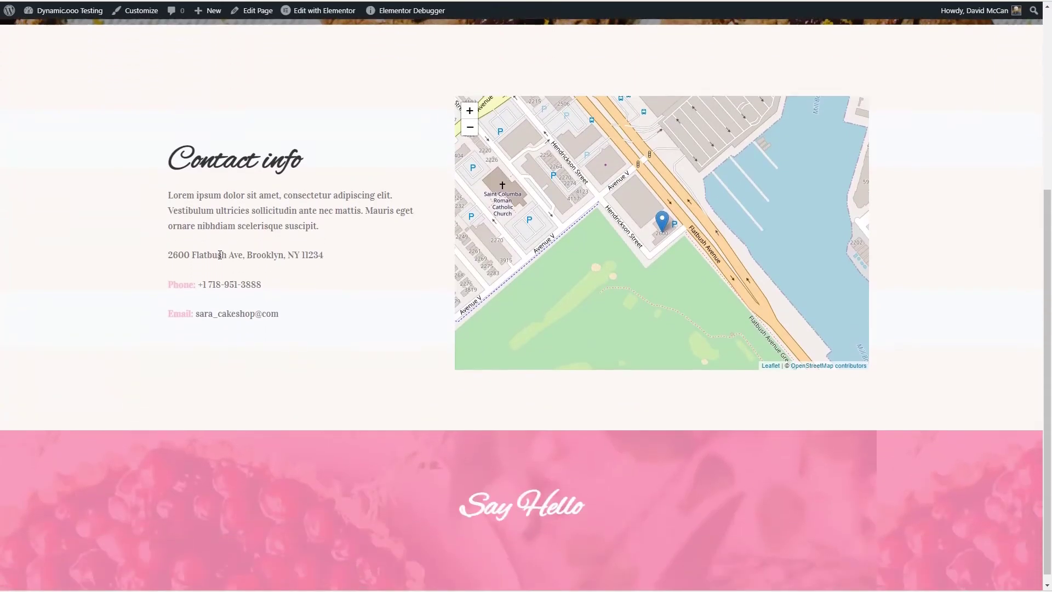